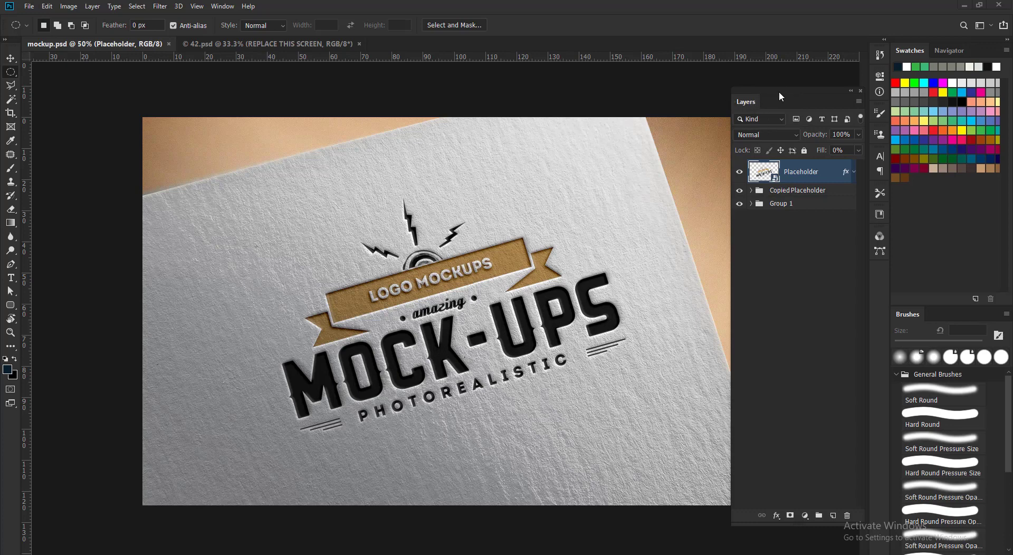
{"action": "left_click_drag", "start_coordinate": [779, 93], "coordinate": [772, 83]}
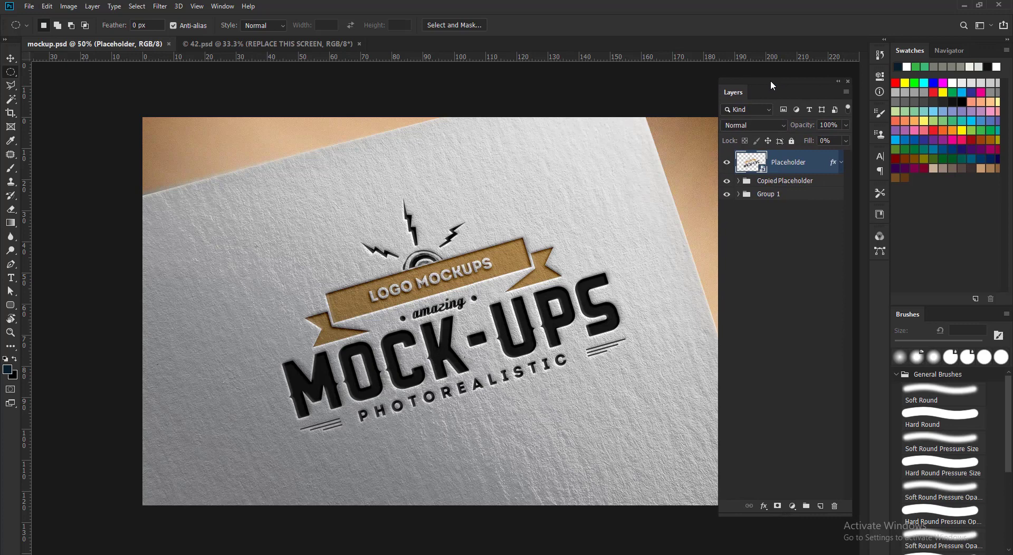
{"action": "left_click_drag", "start_coordinate": [771, 84], "coordinate": [768, 103]}
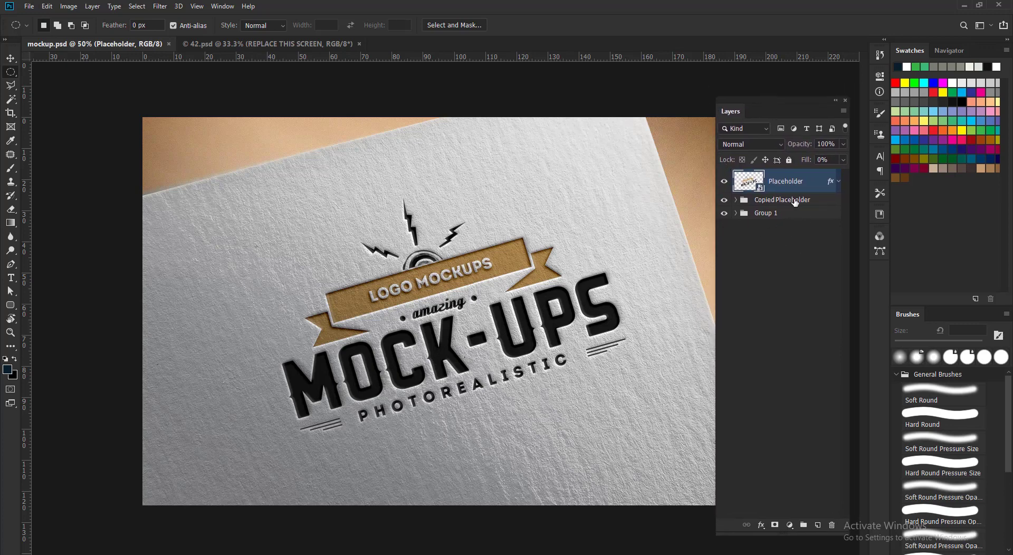
{"action": "left_click", "coordinate": [768, 202]}
{"action": "left_click", "coordinate": [765, 214]}
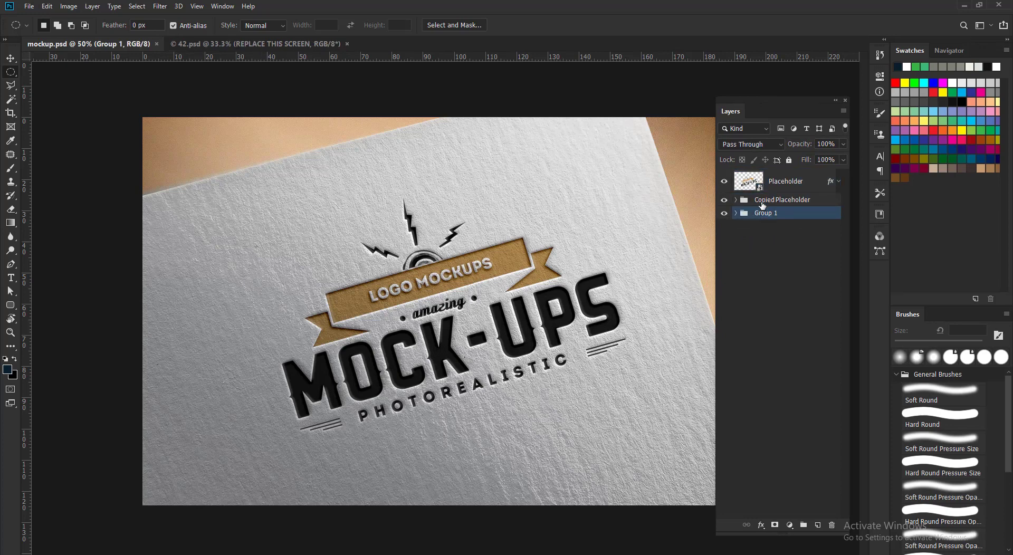
{"action": "left_click", "coordinate": [765, 203]}
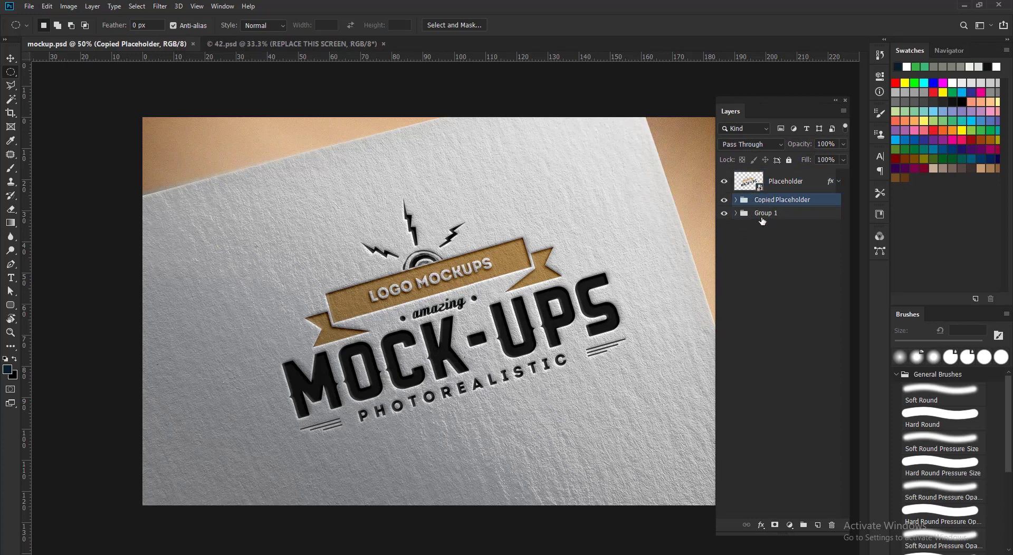
{"action": "left_click", "coordinate": [724, 201]}
{"action": "left_click", "coordinate": [725, 201]}
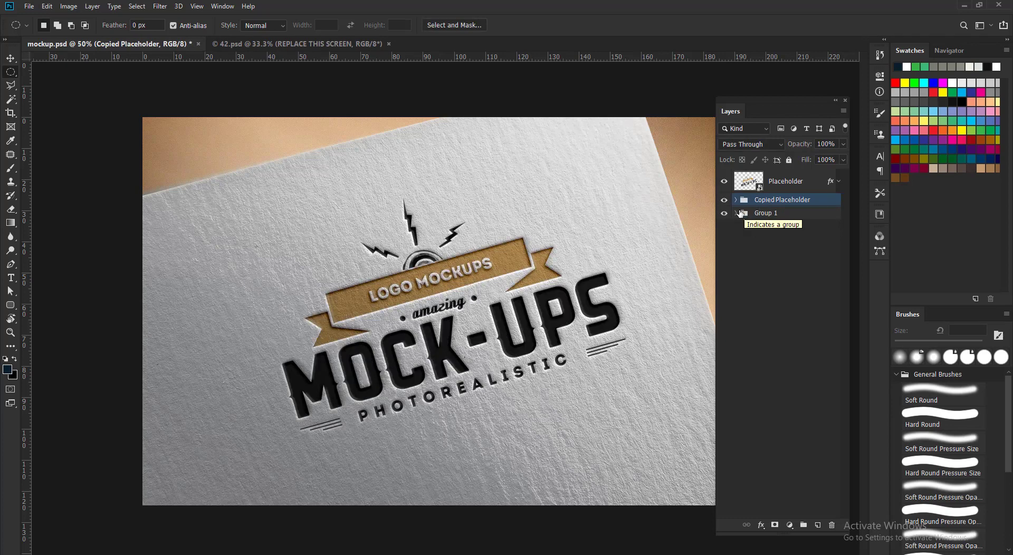
{"action": "left_click", "coordinate": [724, 213]}
{"action": "left_click", "coordinate": [757, 217]}
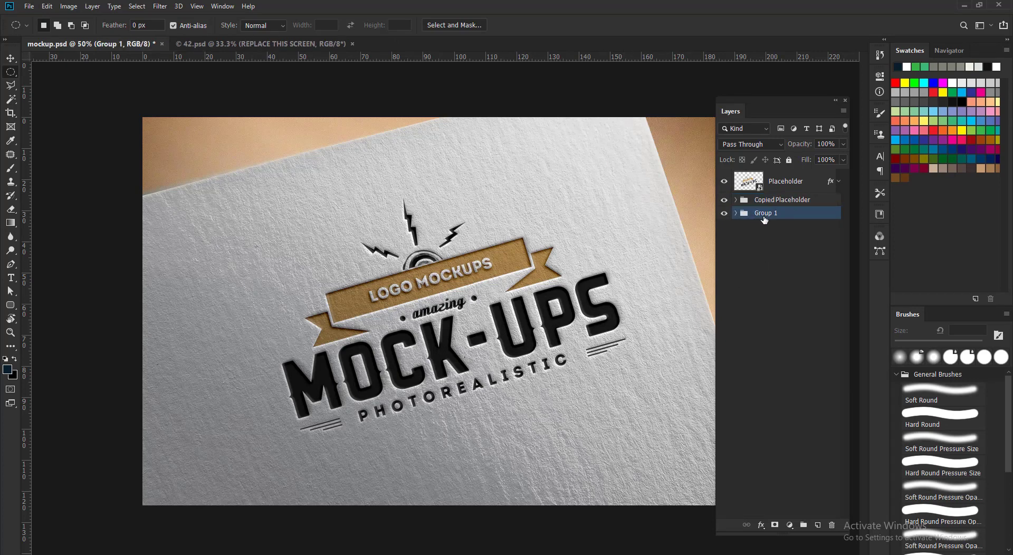
{"action": "left_click", "coordinate": [784, 188]}
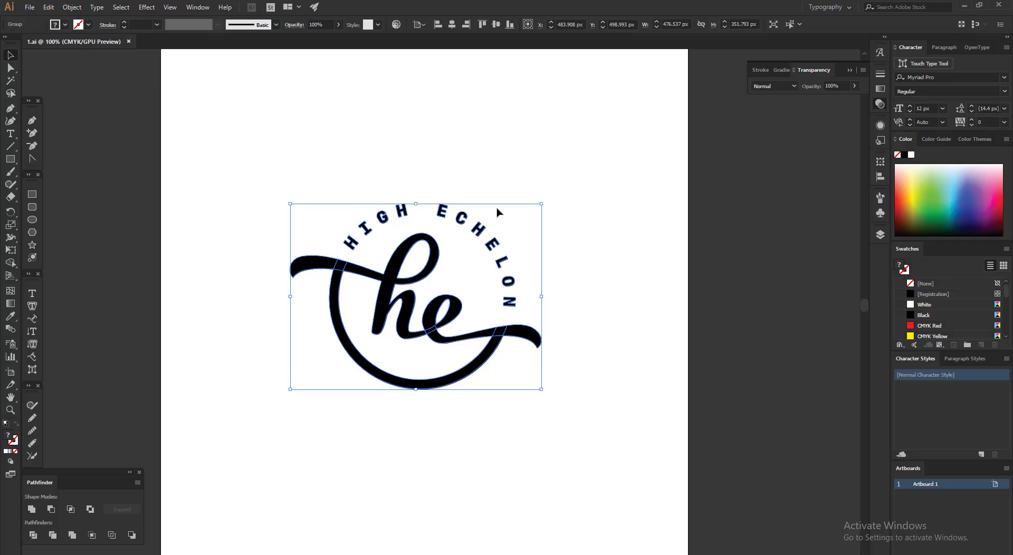
- Select every part of the 'the / HIGH ECHELON' logo, copy it, and return to mockup.psd
{"action": "left_click", "coordinate": [258, 145]}
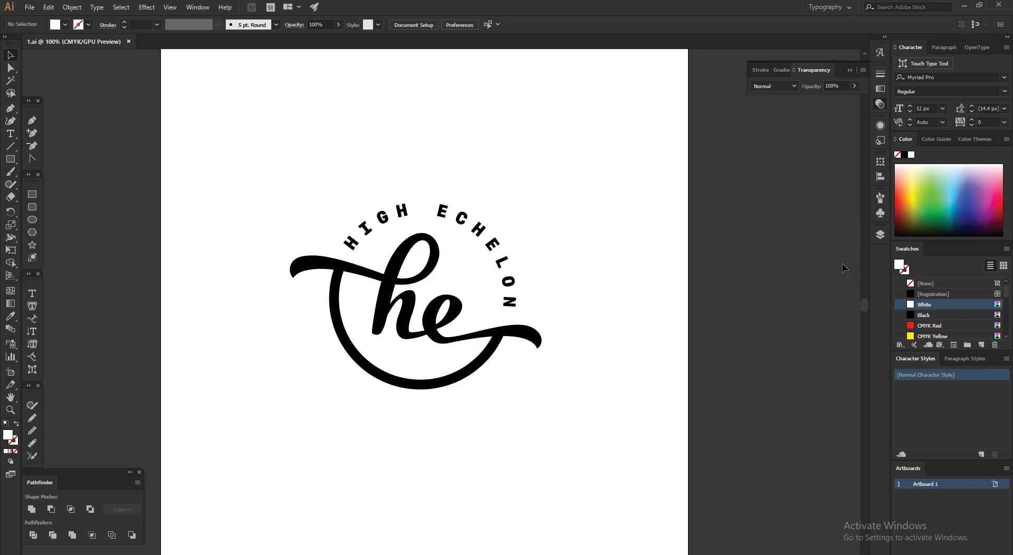
{"action": "left_click_drag", "start_coordinate": [256, 175], "coordinate": [577, 446]}
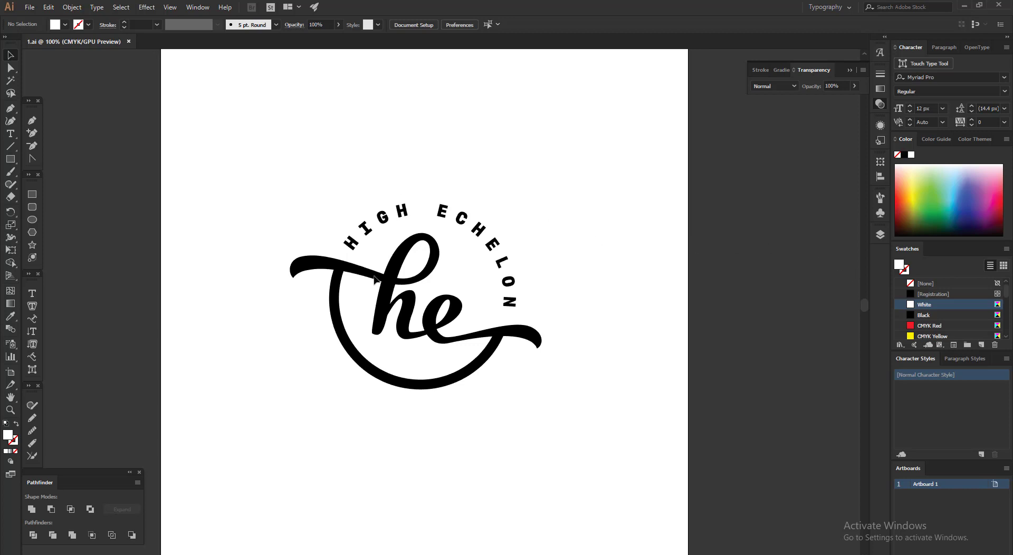
{"action": "left_click", "coordinate": [600, 369]}
{"action": "left_click_drag", "start_coordinate": [281, 148], "coordinate": [599, 457]}
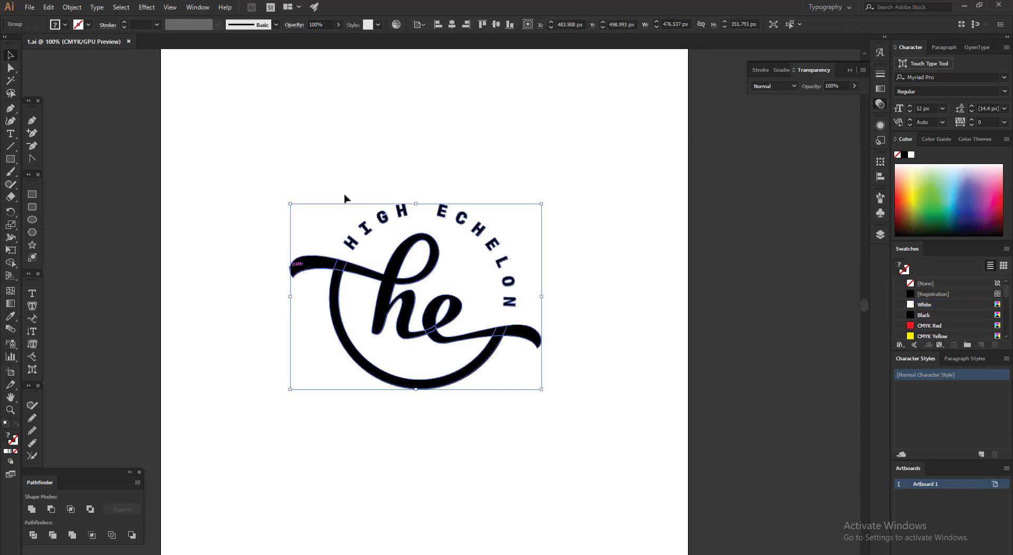
{"action": "left_click", "coordinate": [46, 8]}
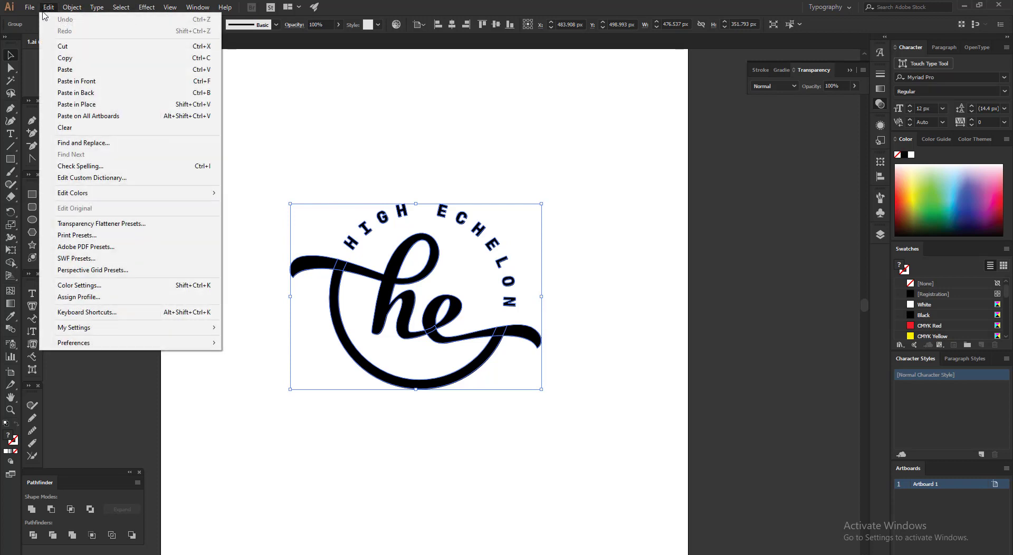
{"action": "left_click", "coordinate": [64, 58]}
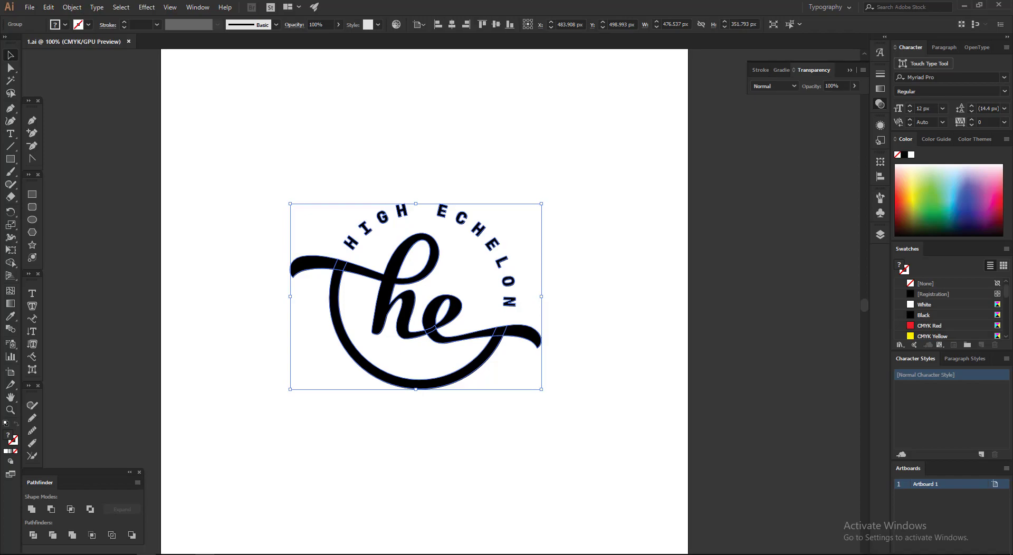
{"action": "key", "text": "alt+Tab"}
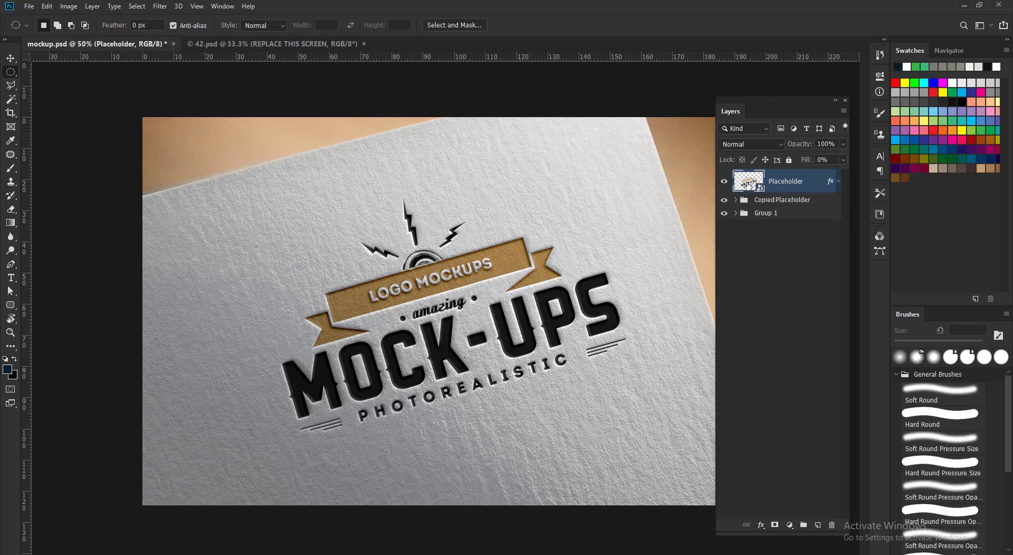
- Open the Placeholder smart object's contents as Layer 61.psb
{"action": "double_click", "coordinate": [748, 182]}
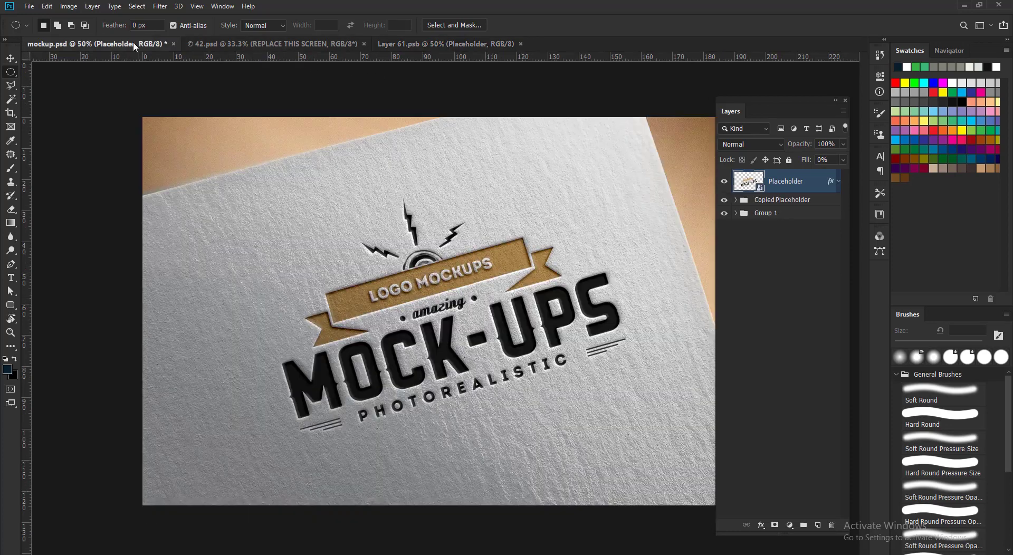
{"action": "left_click_drag", "start_coordinate": [133, 42], "coordinate": [325, 42]}
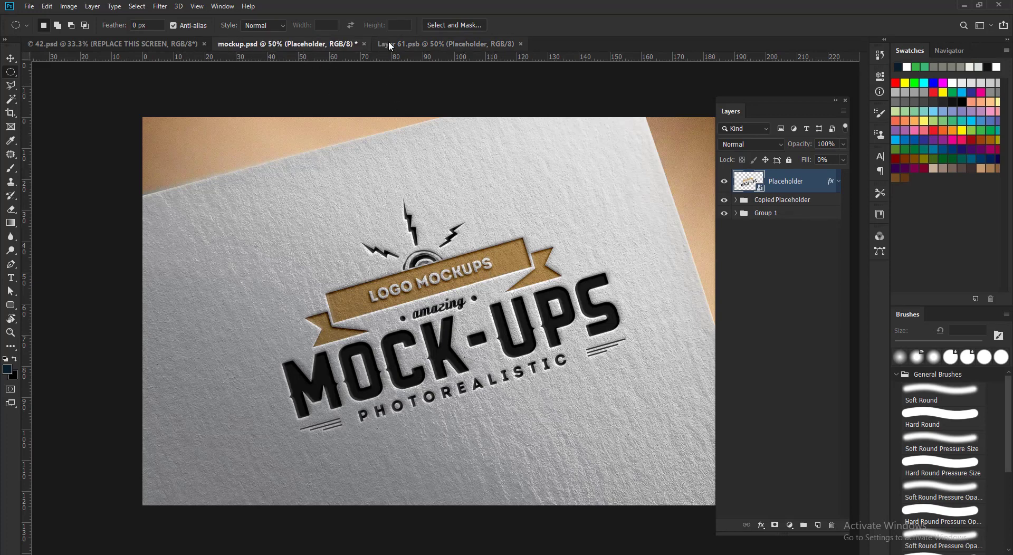
{"action": "left_click", "coordinate": [427, 44]}
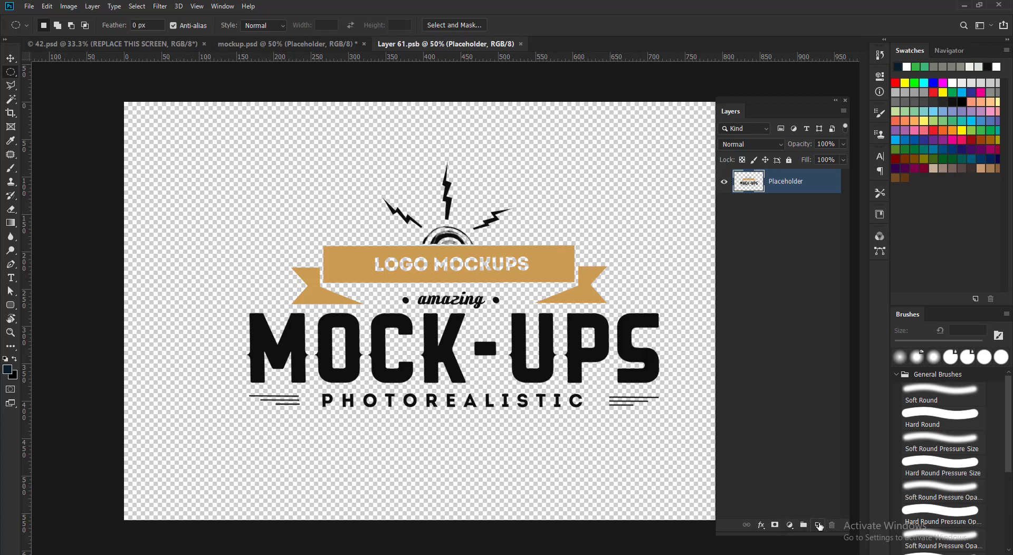
- Add an empty Layer 1 and delete the sample logo layer
{"action": "left_click", "coordinate": [818, 526]}
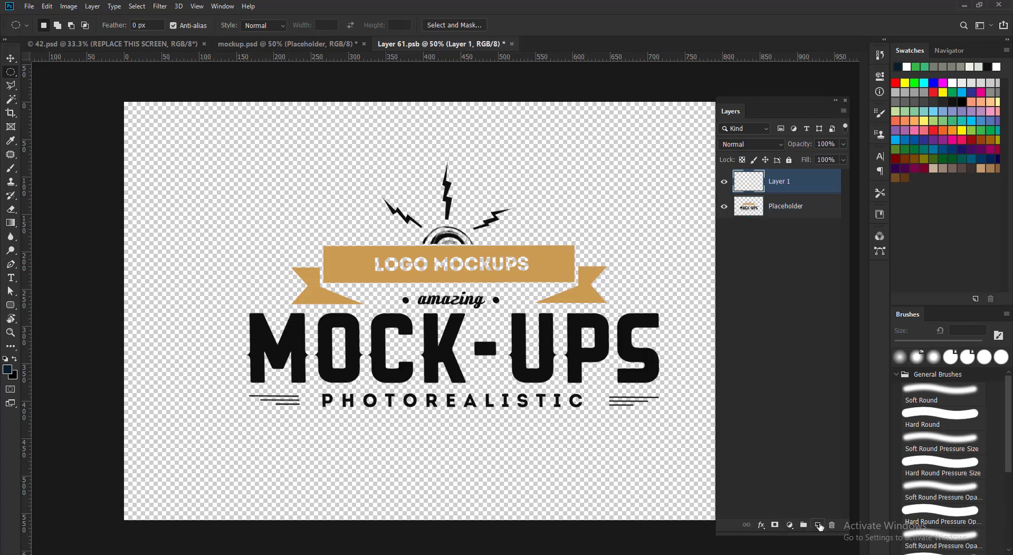
{"action": "left_click", "coordinate": [788, 210]}
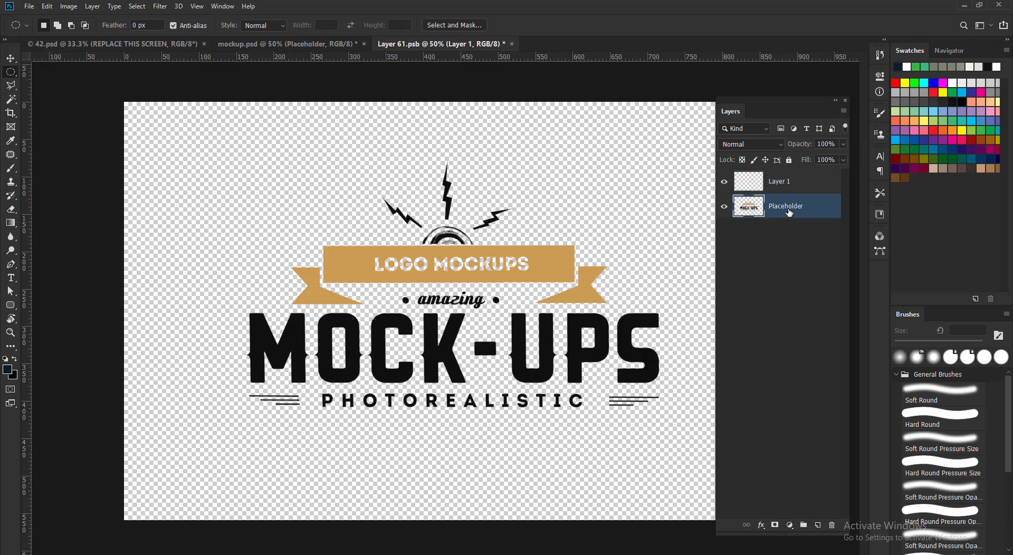
{"action": "left_click", "coordinate": [724, 207]}
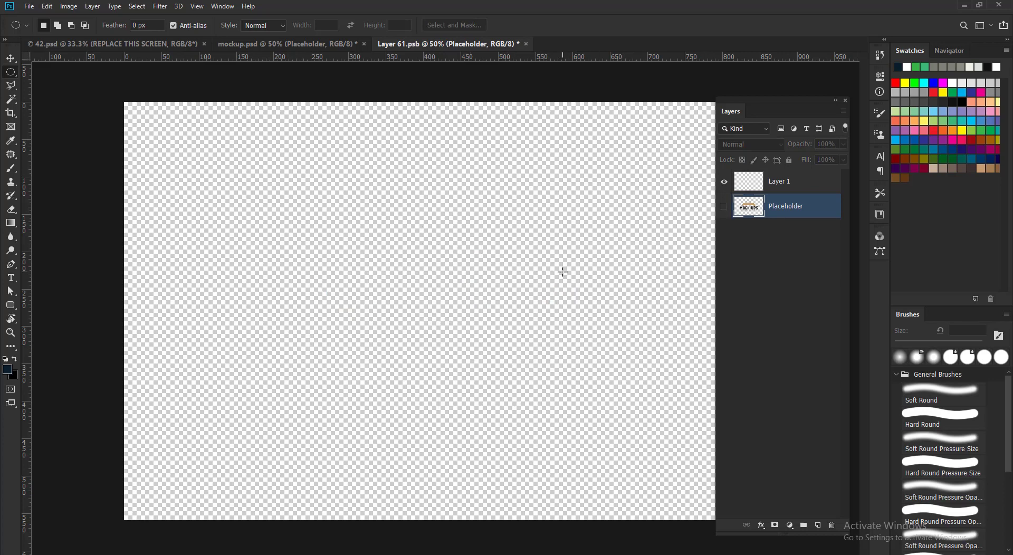
{"action": "left_click", "coordinate": [724, 207]}
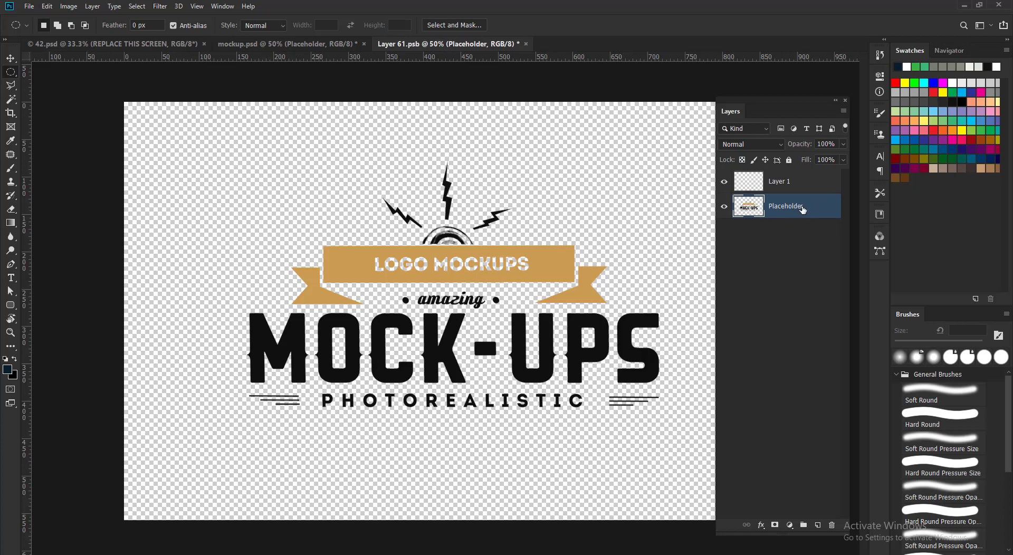
{"action": "left_click", "coordinate": [833, 526]}
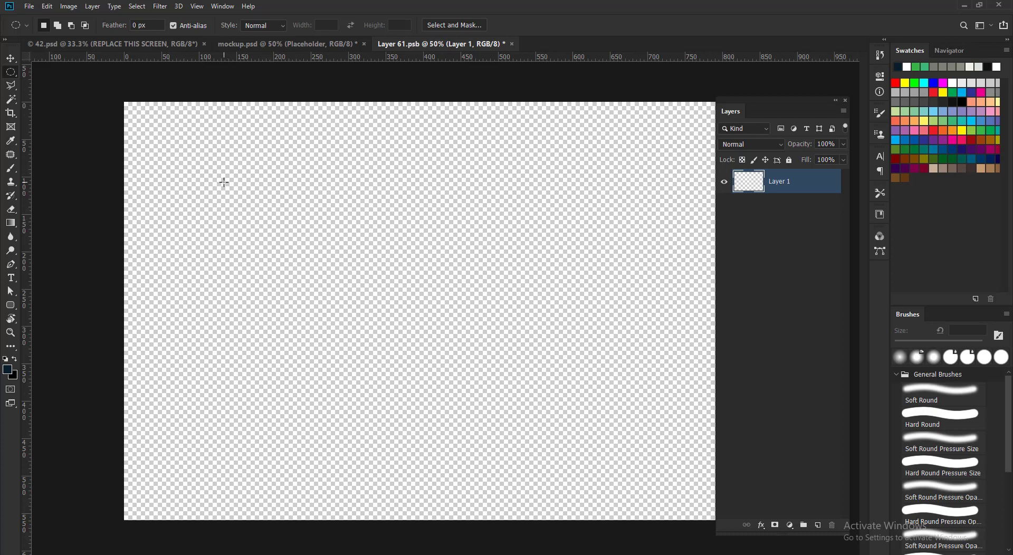
- Paste the copied logo as a Smart Object and scale it to about 328%
{"action": "left_click", "coordinate": [51, 7]}
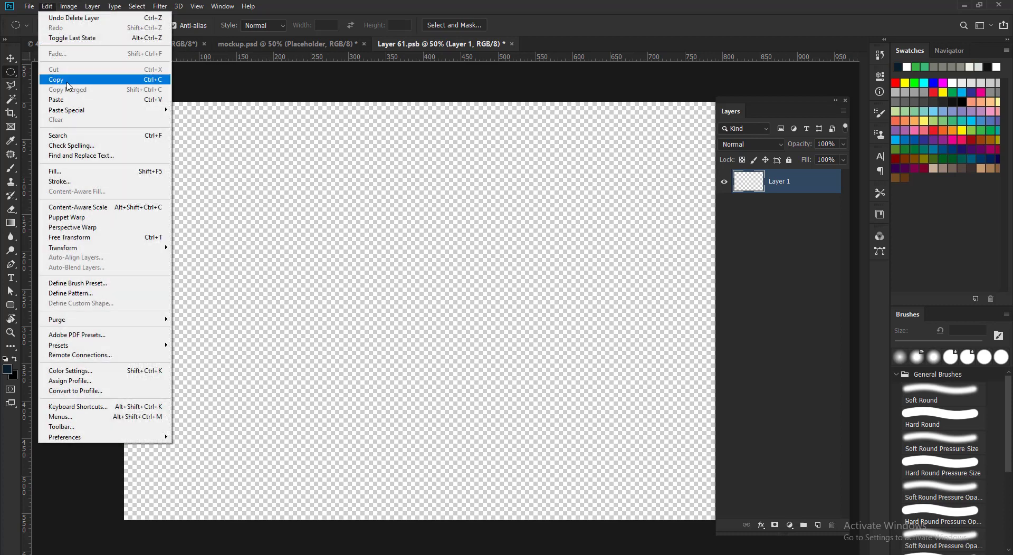
{"action": "left_click", "coordinate": [72, 99]}
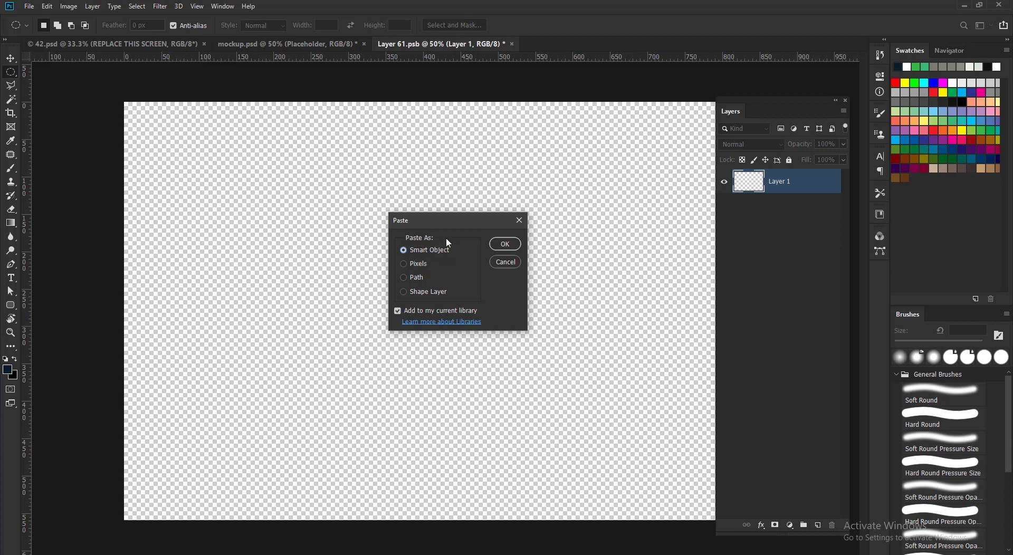
{"action": "left_click_drag", "start_coordinate": [454, 226], "coordinate": [444, 215]}
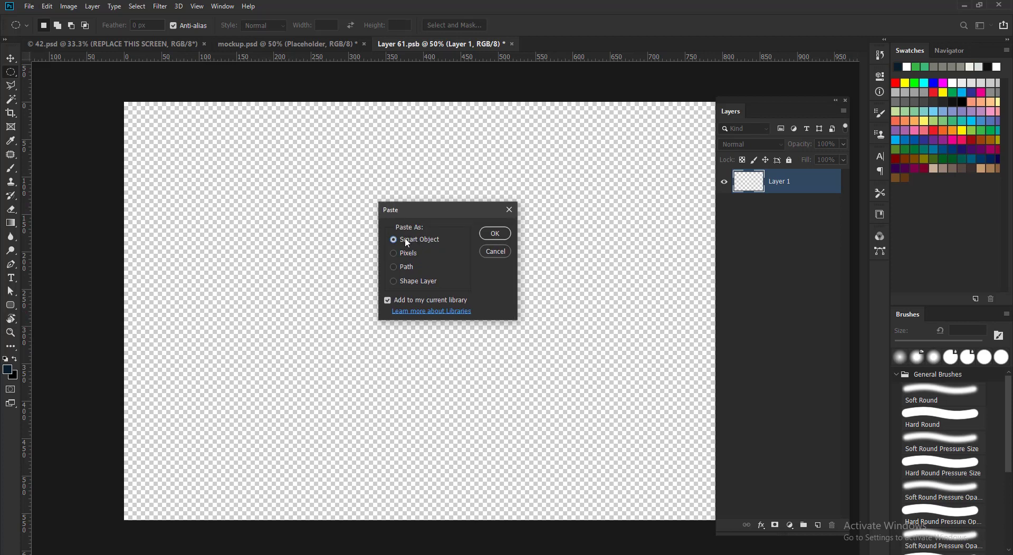
{"action": "left_click", "coordinate": [494, 233]}
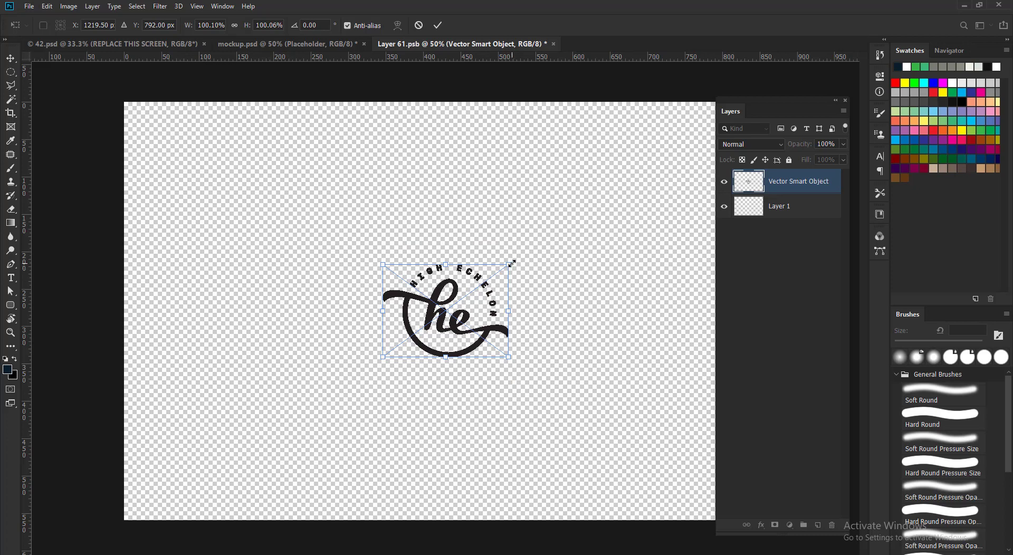
{"action": "left_click_drag", "start_coordinate": [511, 263], "coordinate": [667, 174]}
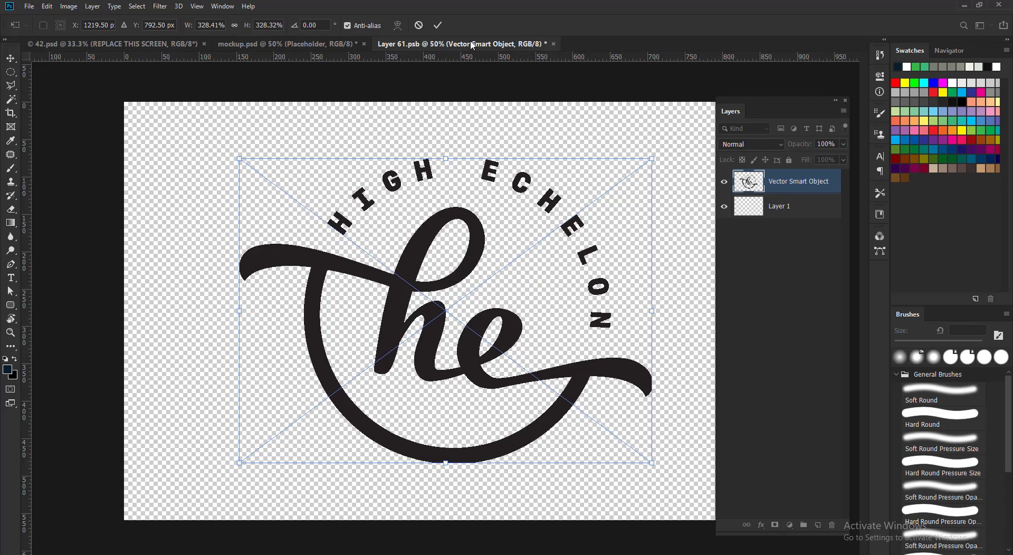
{"action": "left_click", "coordinate": [437, 26]}
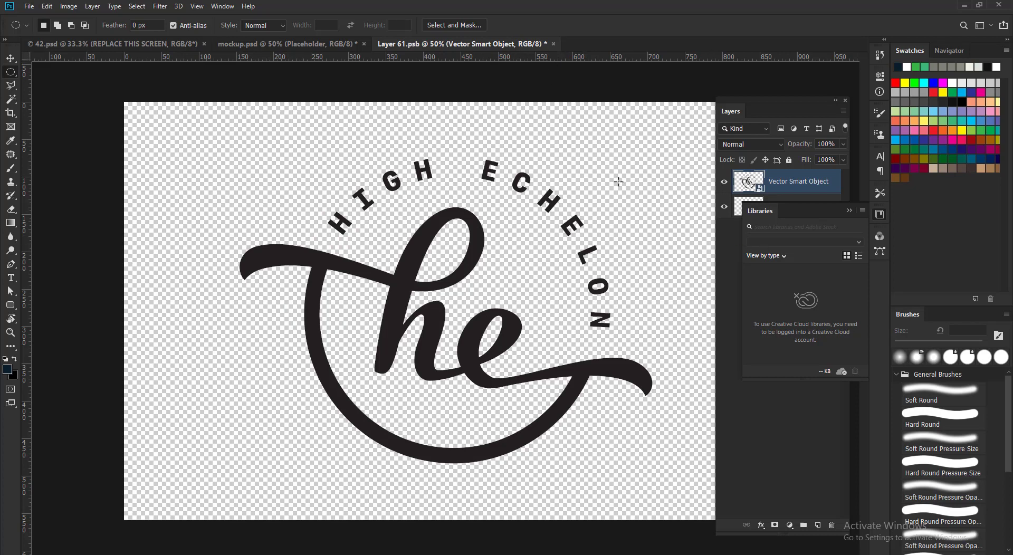
- Close Layer 61.psb and save the changes so the mockup updates
{"action": "left_click", "coordinate": [554, 44]}
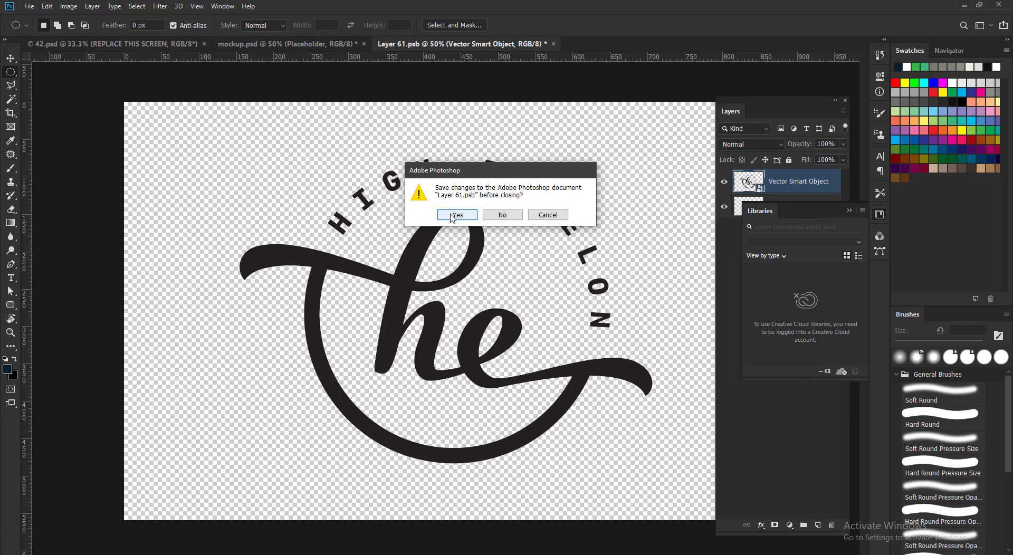
{"action": "left_click", "coordinate": [449, 217]}
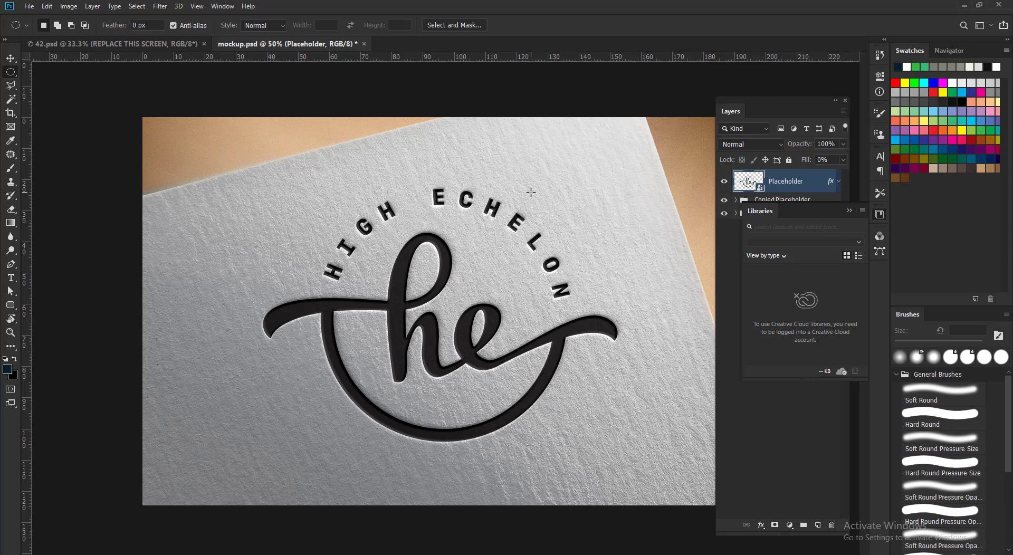
- Close Libraries, reopen Layer 61.psb, delete the logo smart object, then switch to Illustrator
{"action": "left_click", "coordinate": [850, 208]}
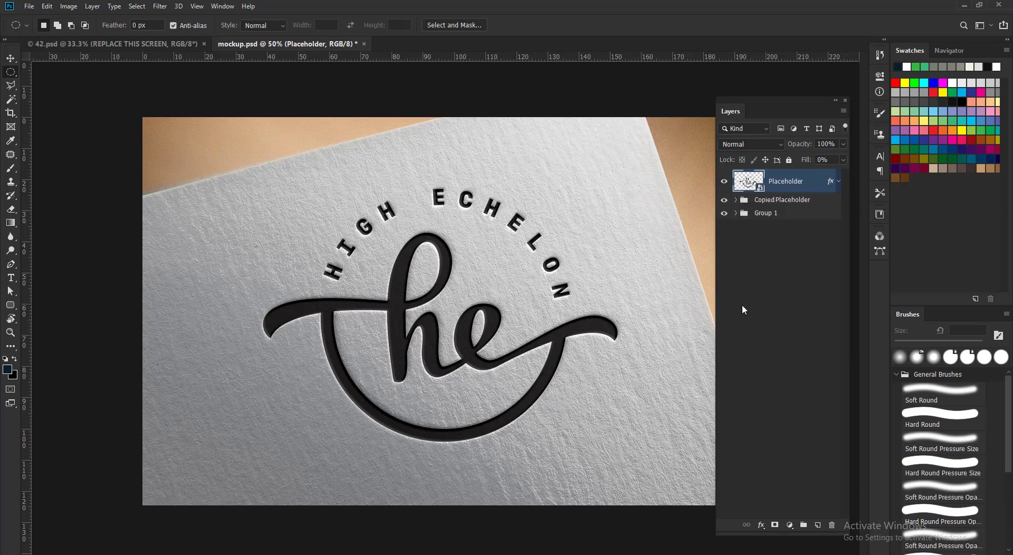
{"action": "double_click", "coordinate": [746, 186]}
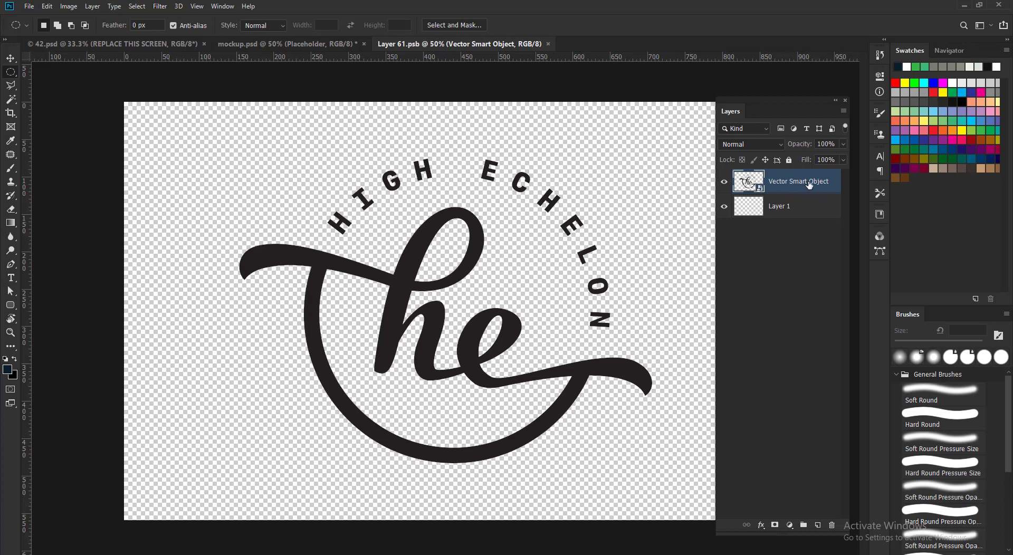
{"action": "key", "text": "Delete"}
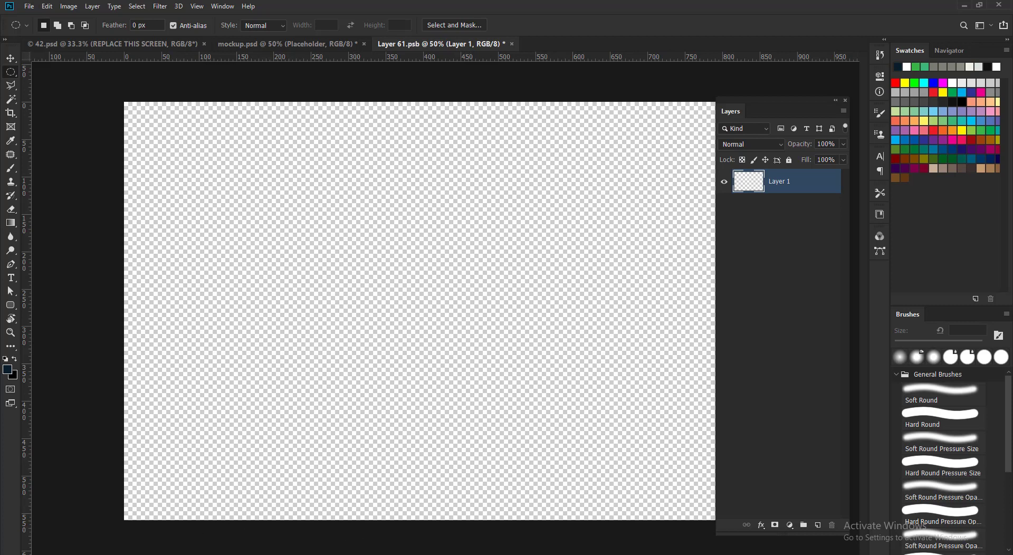
{"action": "left_click", "coordinate": [145, 554]}
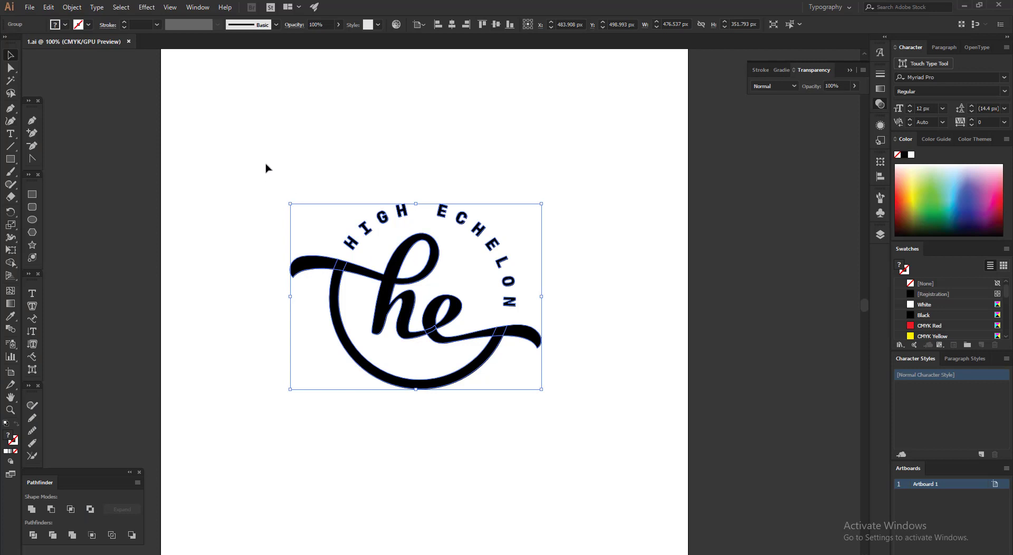
- Select the whole High Echelon logo group and drag it onto the Layer 61.psb canvas
{"action": "left_click_drag", "start_coordinate": [266, 168], "coordinate": [583, 420]}
{"action": "mouse_move", "coordinate": [369, 343]}
{"action": "left_mouse_down"}
{"action": "mouse_move", "coordinate": [235, 441]}
{"action": "mouse_move", "coordinate": [185, 554]}
{"action": "left_mouse_up"}
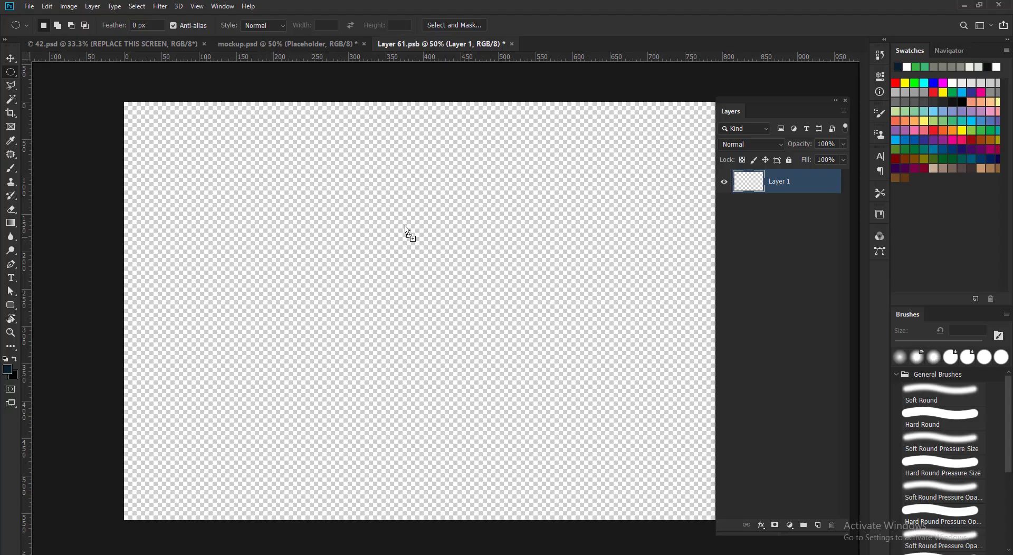
{"action": "left_click_drag", "start_coordinate": [174, 554], "coordinate": [407, 231]}
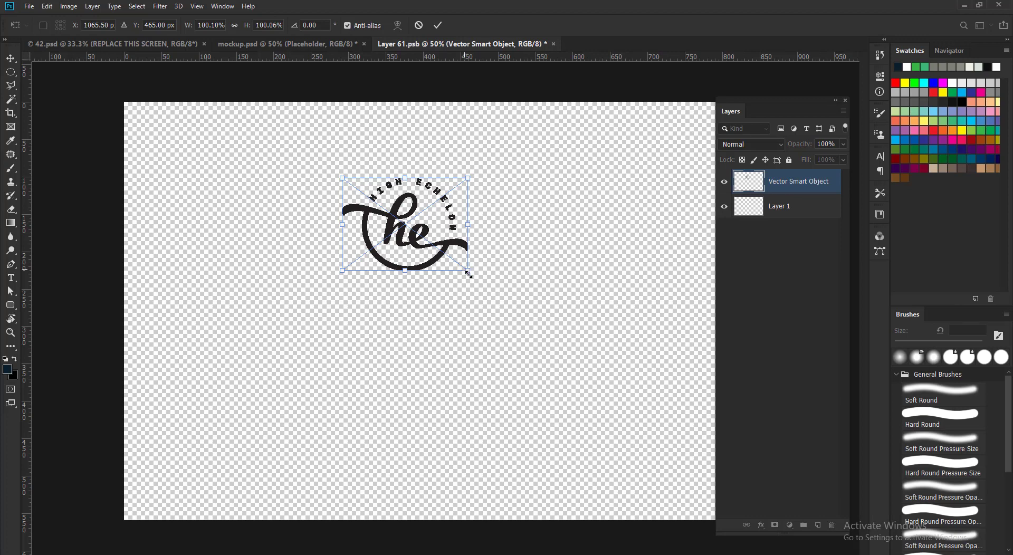
- Scale the logo to about 251%, centre it, commit, then save and close Layer 61.psb
{"action": "left_click_drag", "start_coordinate": [465, 270], "coordinate": [560, 341]}
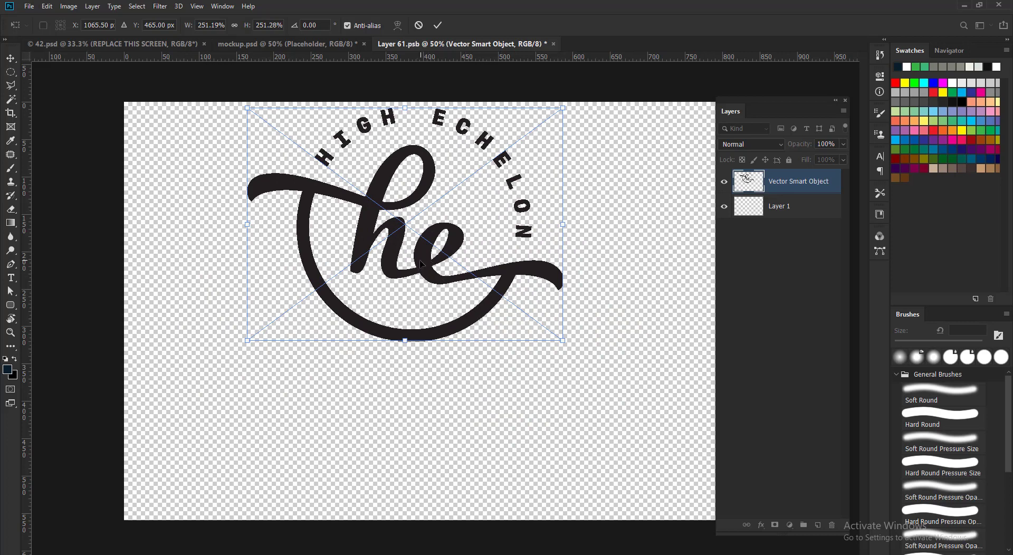
{"action": "left_click_drag", "start_coordinate": [423, 265], "coordinate": [453, 347]}
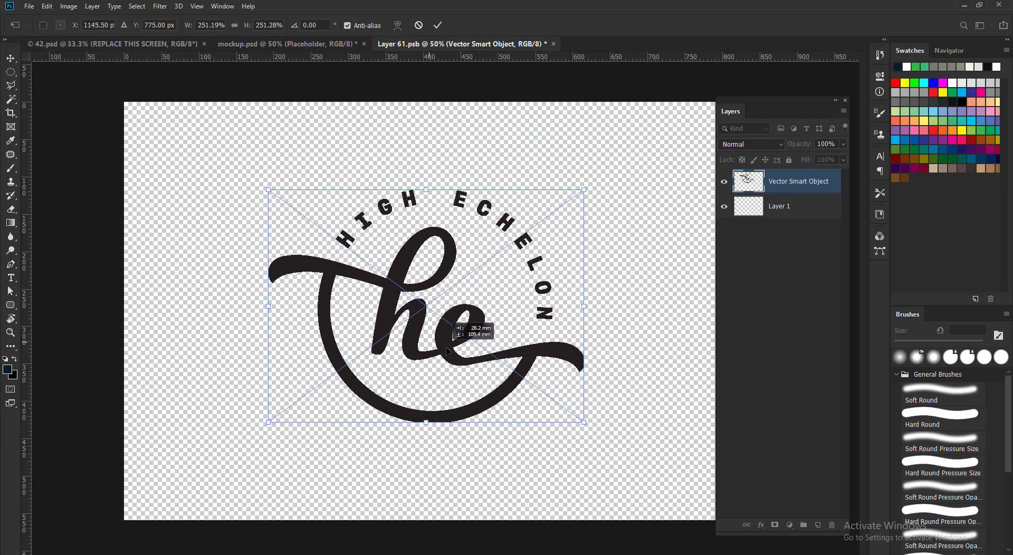
{"action": "left_click_drag", "start_coordinate": [453, 351], "coordinate": [444, 346]}
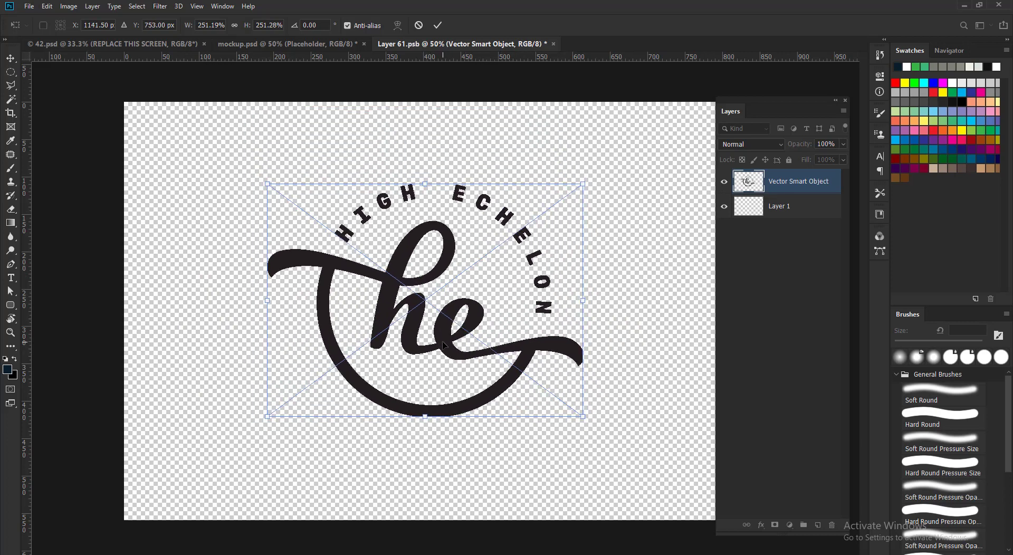
{"action": "left_click", "coordinate": [437, 25]}
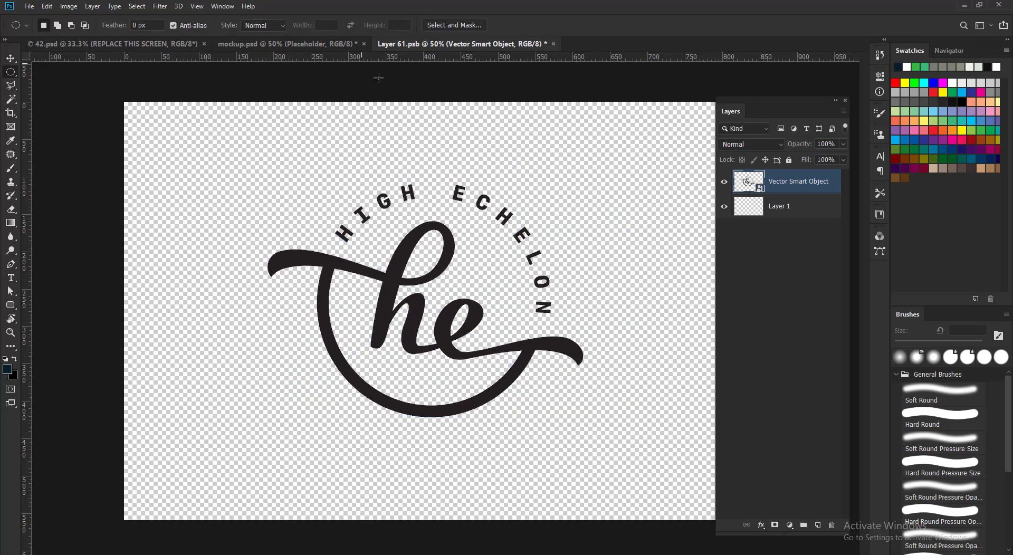
{"action": "left_click", "coordinate": [553, 43]}
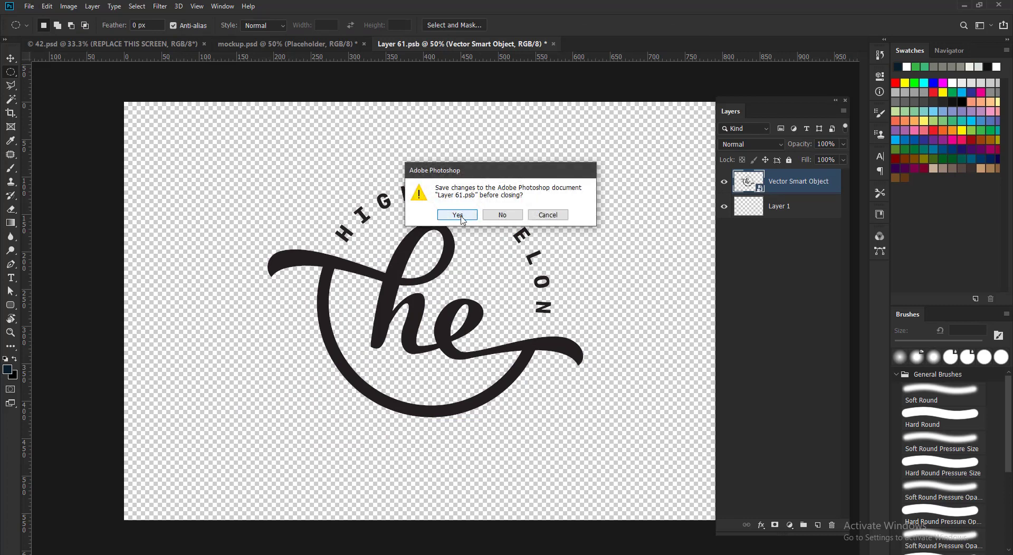
{"action": "left_click", "coordinate": [458, 214]}
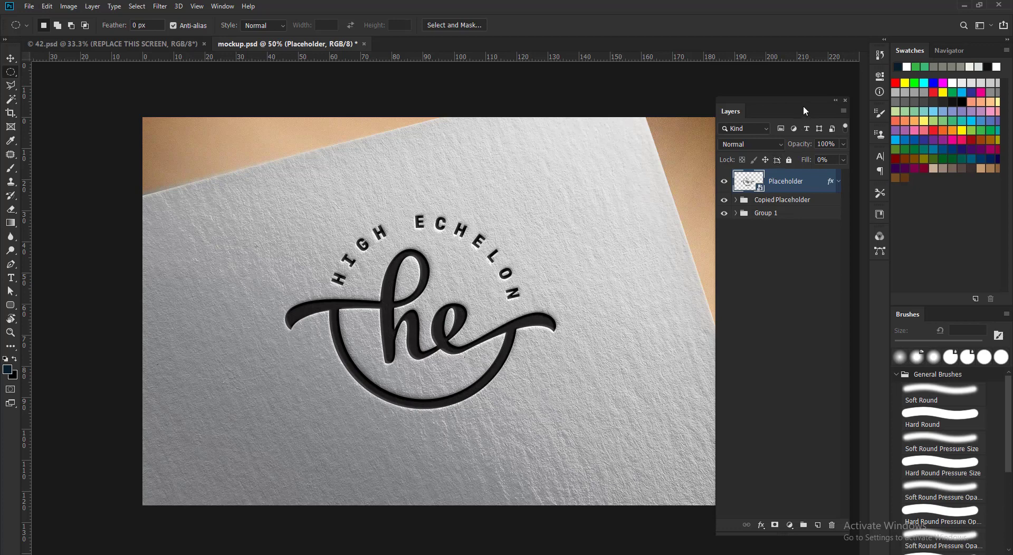
- Nudge the Layers panel slightly aside while viewing the finished debossed-logo mockup
{"action": "left_click_drag", "start_coordinate": [786, 105], "coordinate": [807, 86]}
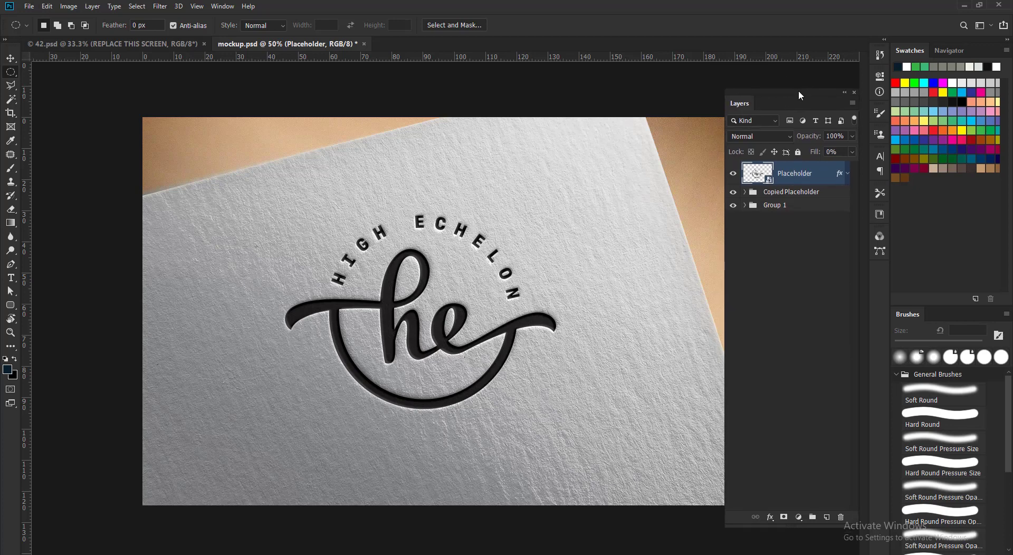